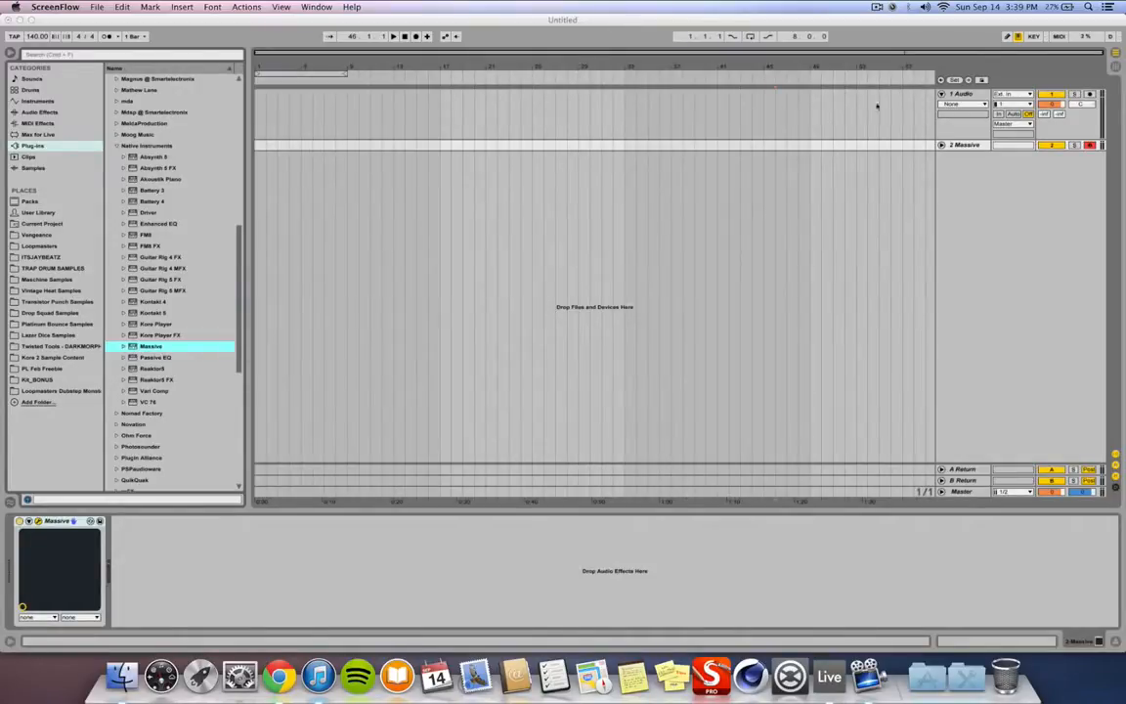
- Create a new empty sound in the Massive synth on track 2
left_click(963, 147)
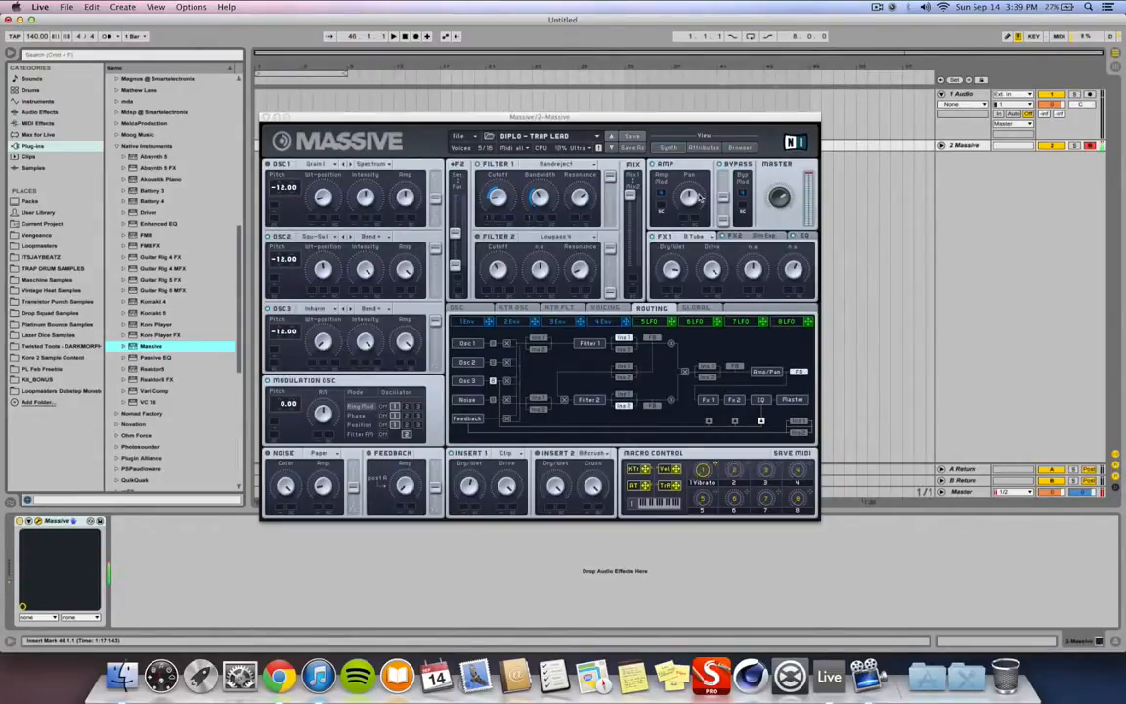
left_click(459, 135)
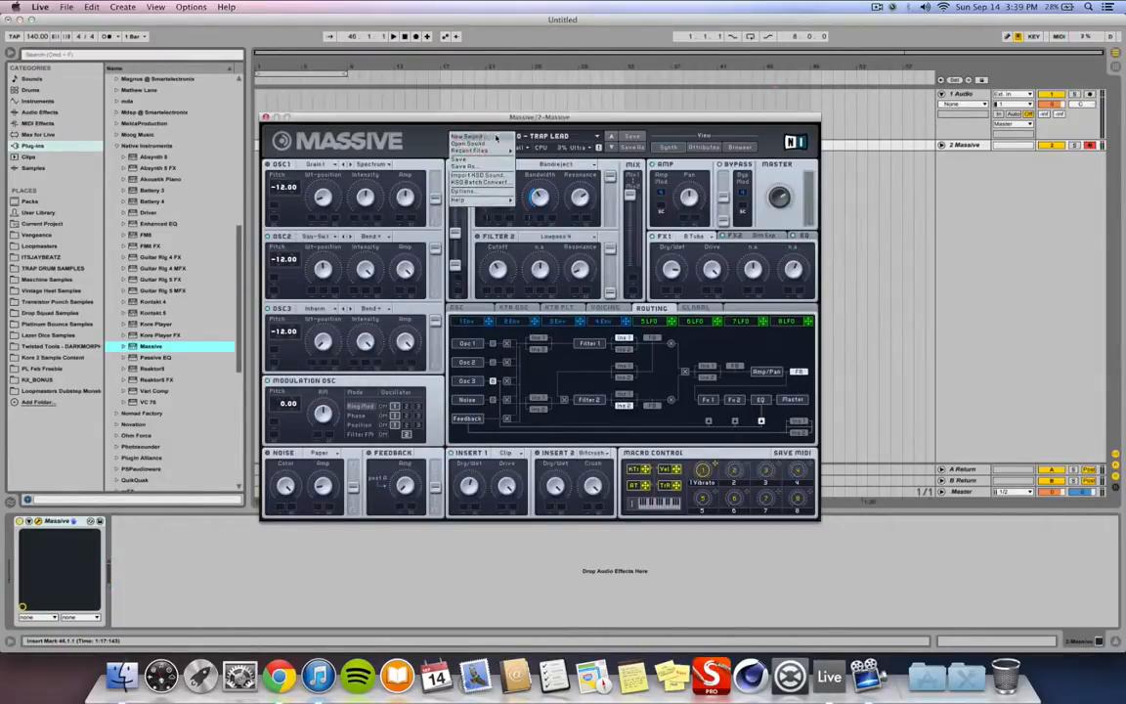
left_click(496, 137)
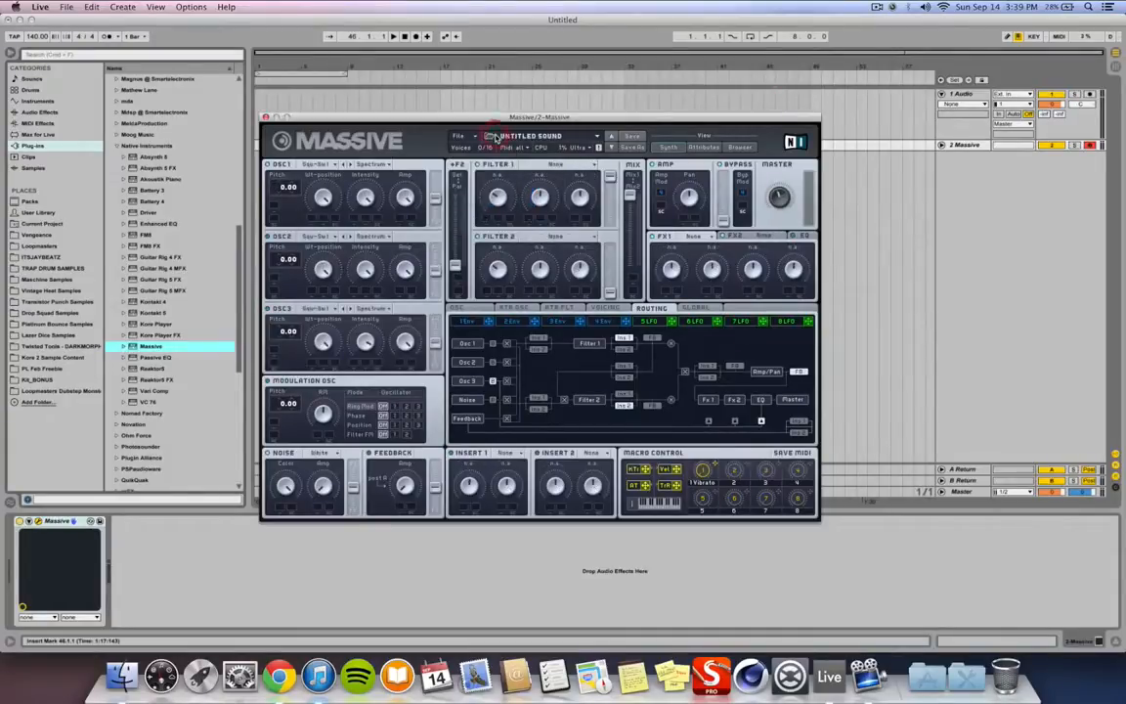
left_click_drag(426, 121, 449, 123)
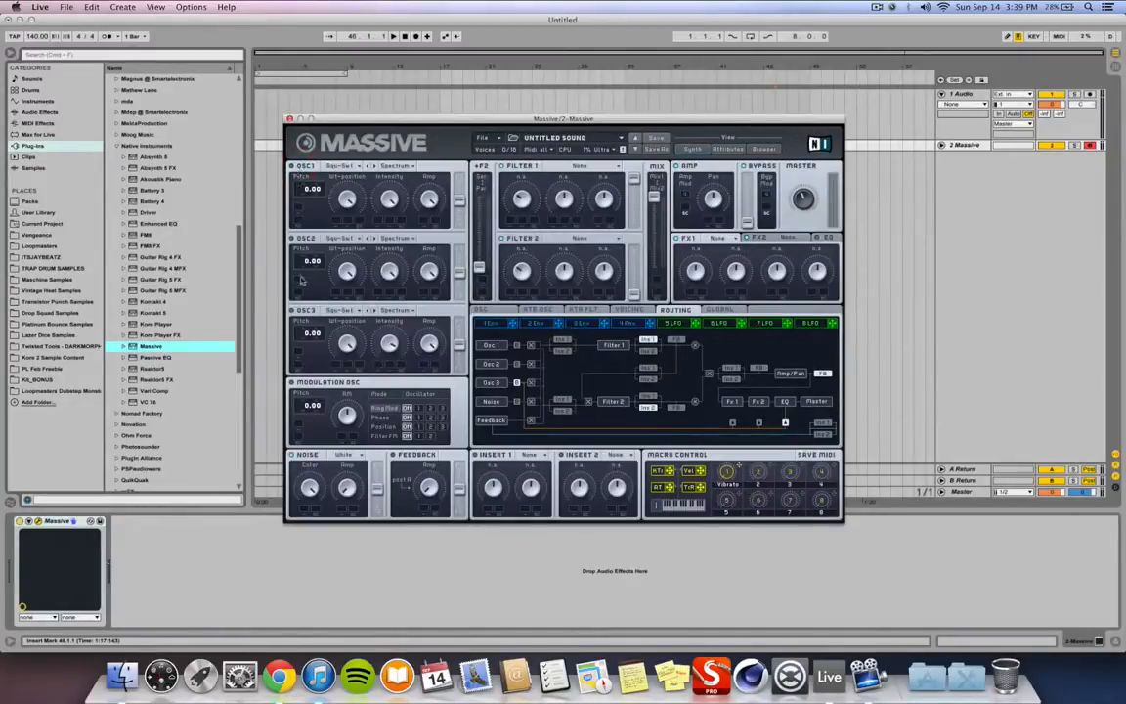
- Set oscillator 2 to the Square-Saw I wavetable in Bend + mode with its pitch at -12.00
left_click(301, 242)
left_click(345, 240)
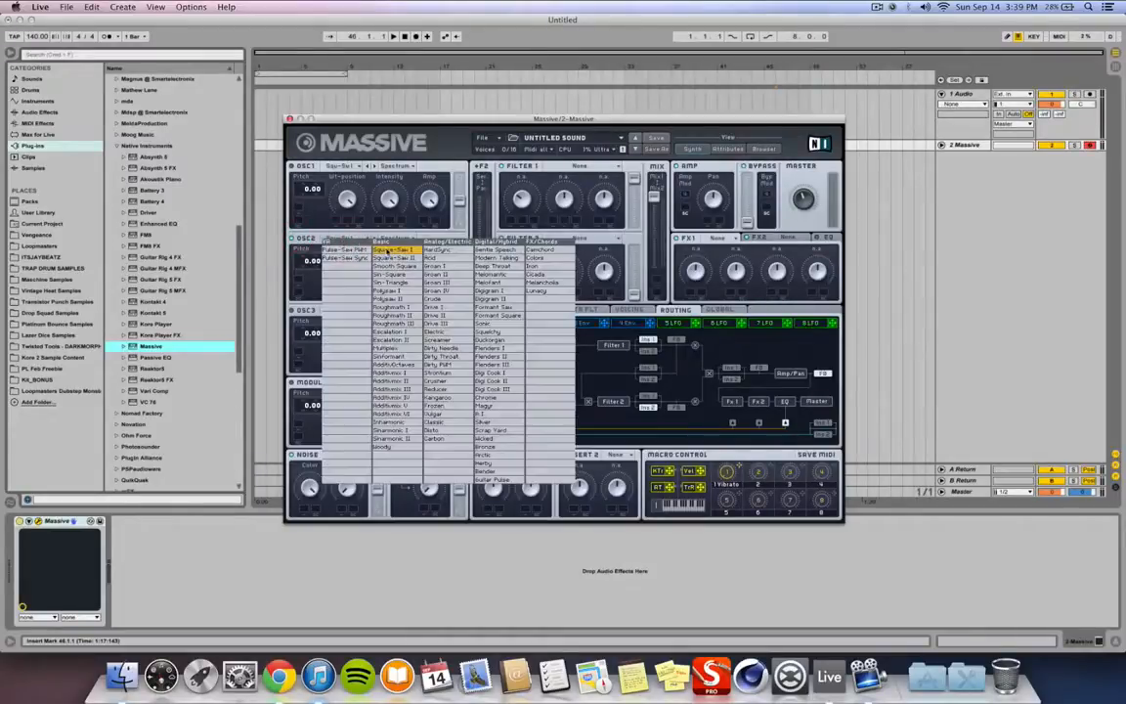
left_click(389, 252)
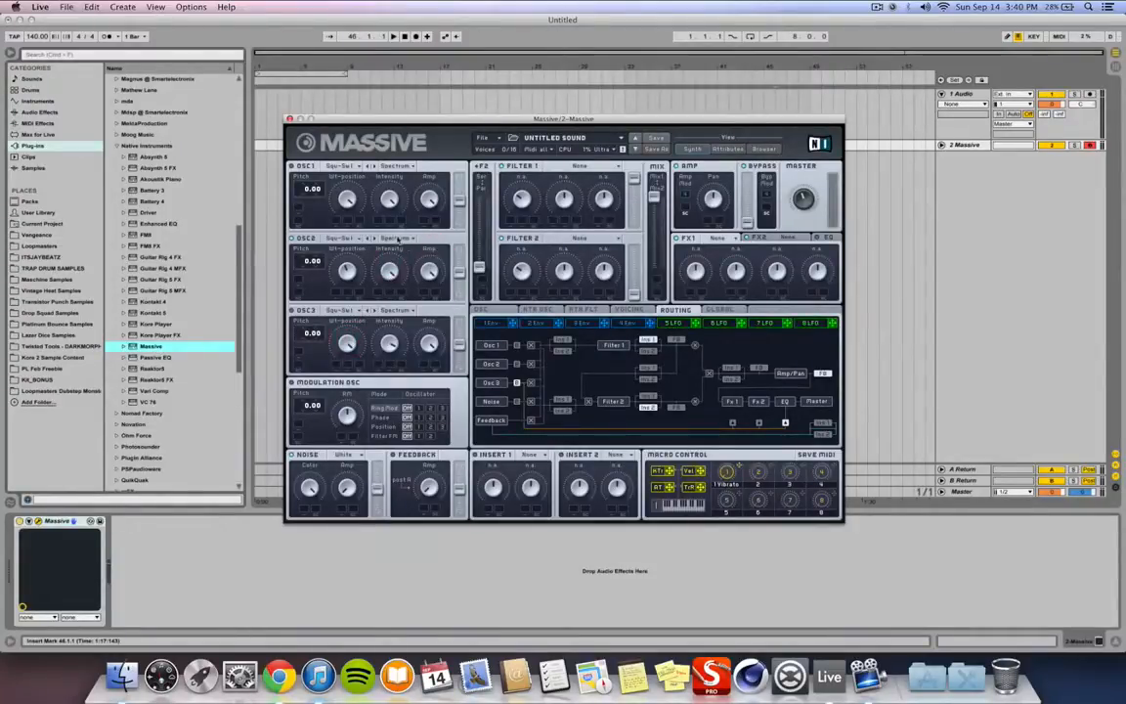
left_click(399, 239)
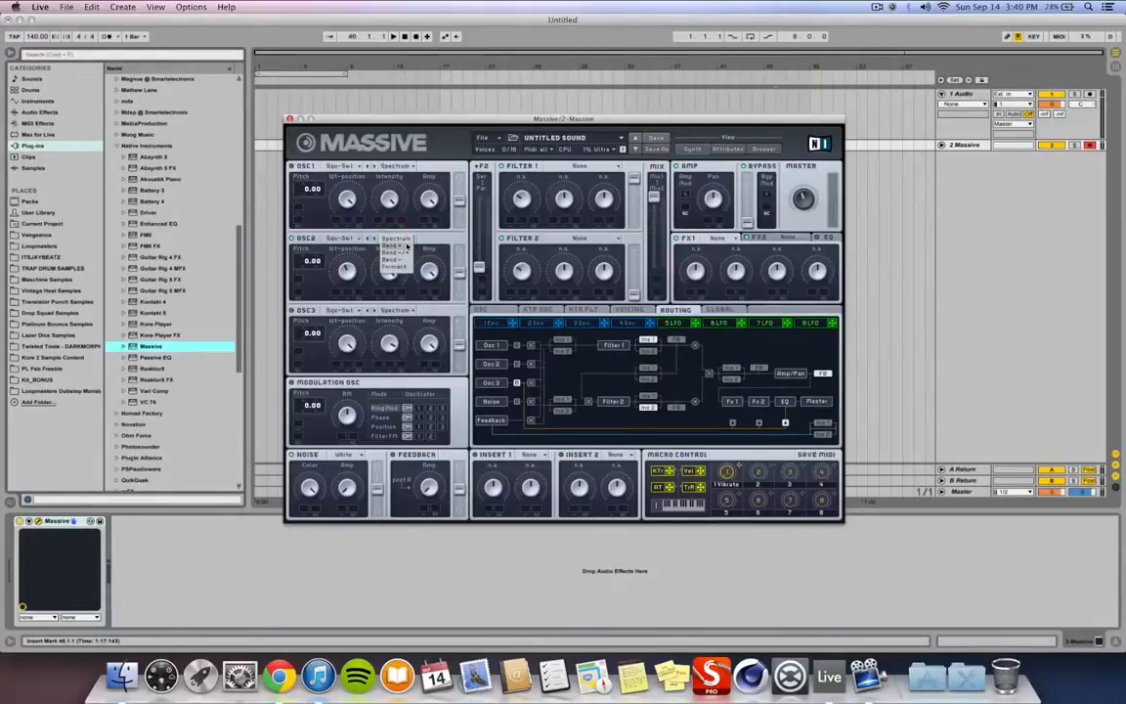
left_click(395, 246)
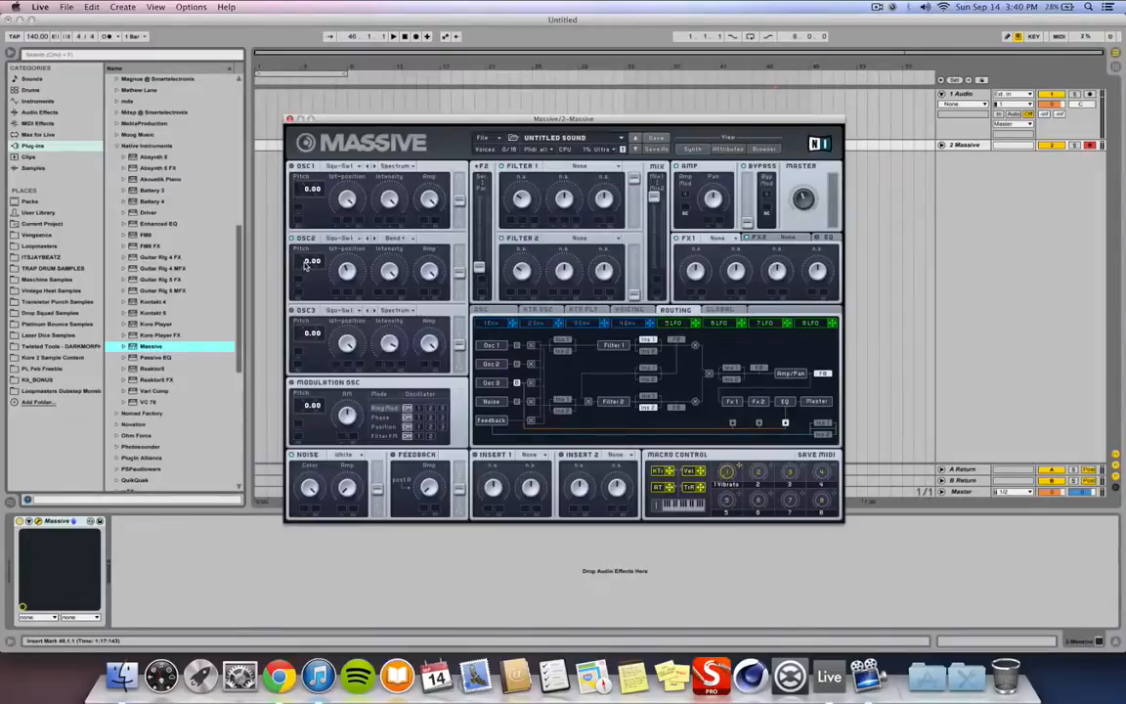
left_click_drag(305, 265, 305, 271)
- Set oscillator 3 to the Inharmonic wavetable in Bend + mode at pitch -12.00, and assign the modulation oscillator's Filter FM to filter 2
left_click(346, 311)
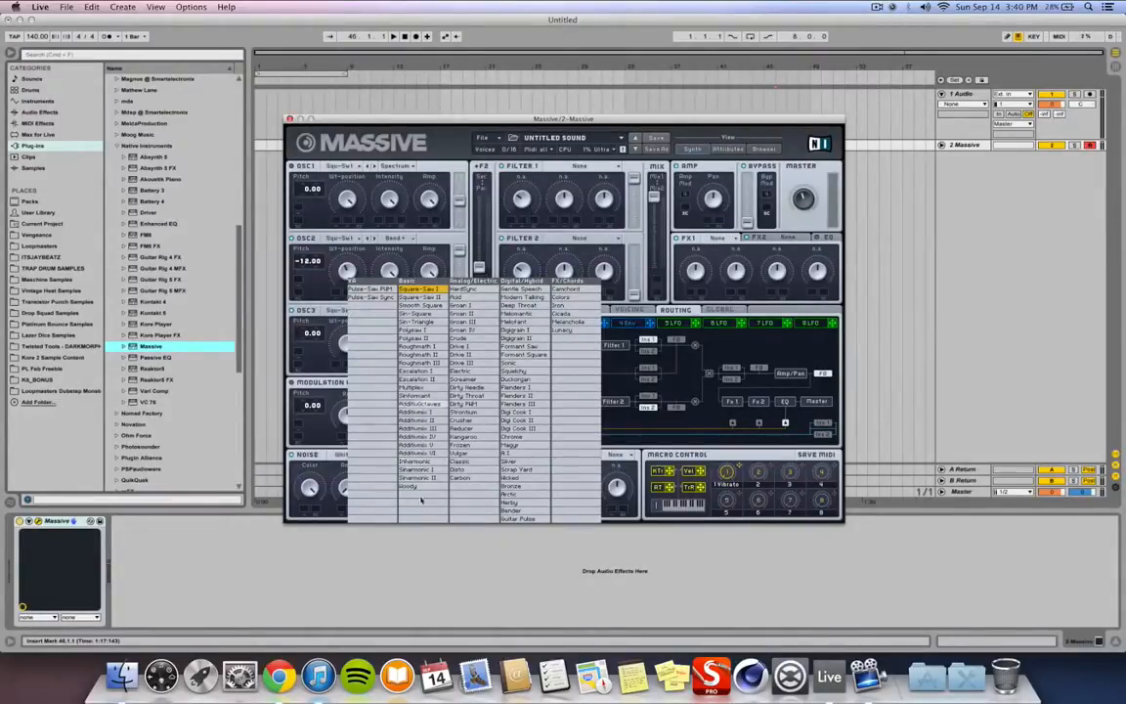
left_click(413, 463)
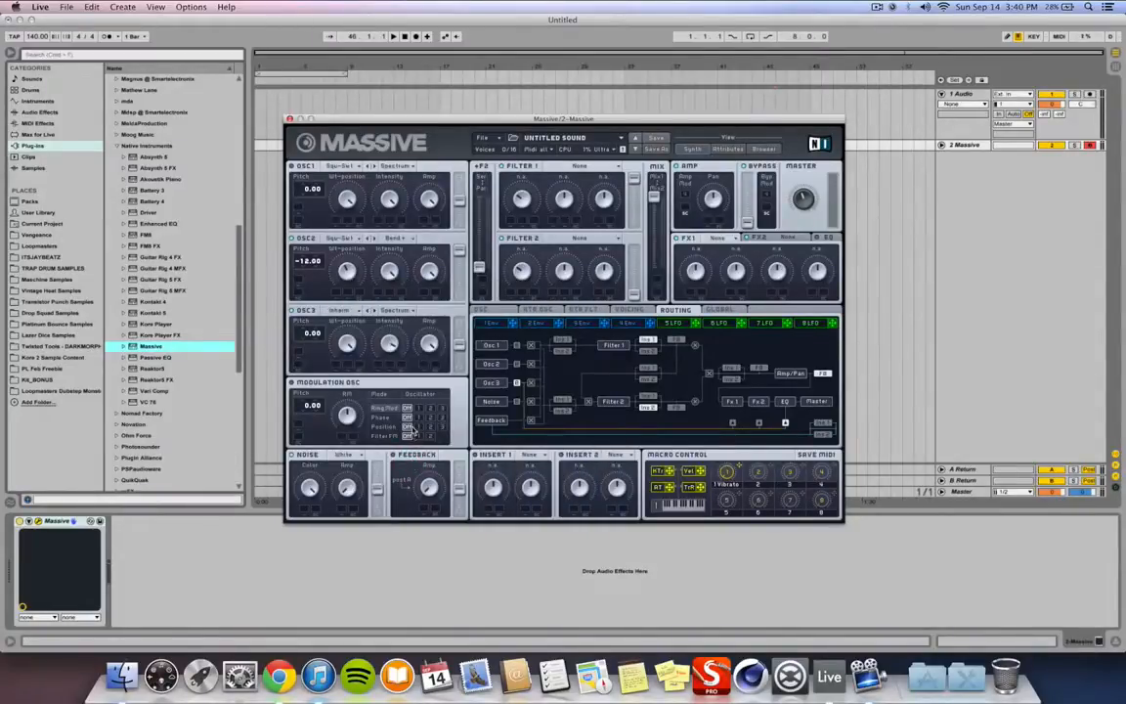
left_click(395, 311)
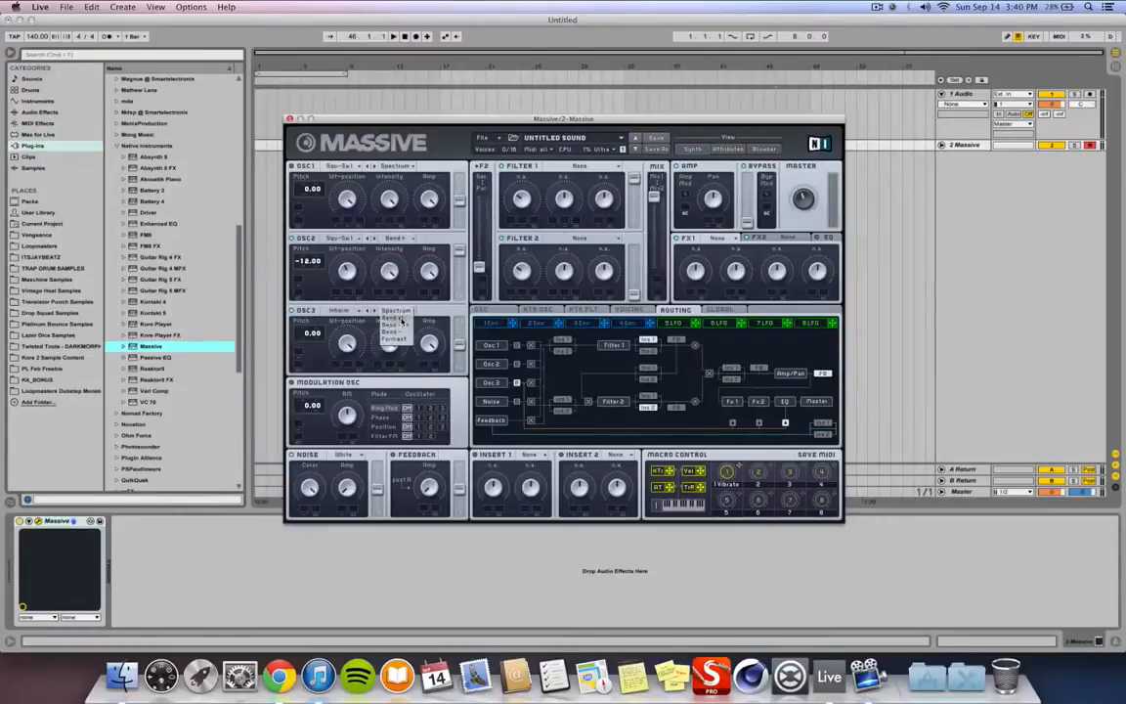
left_click(400, 320)
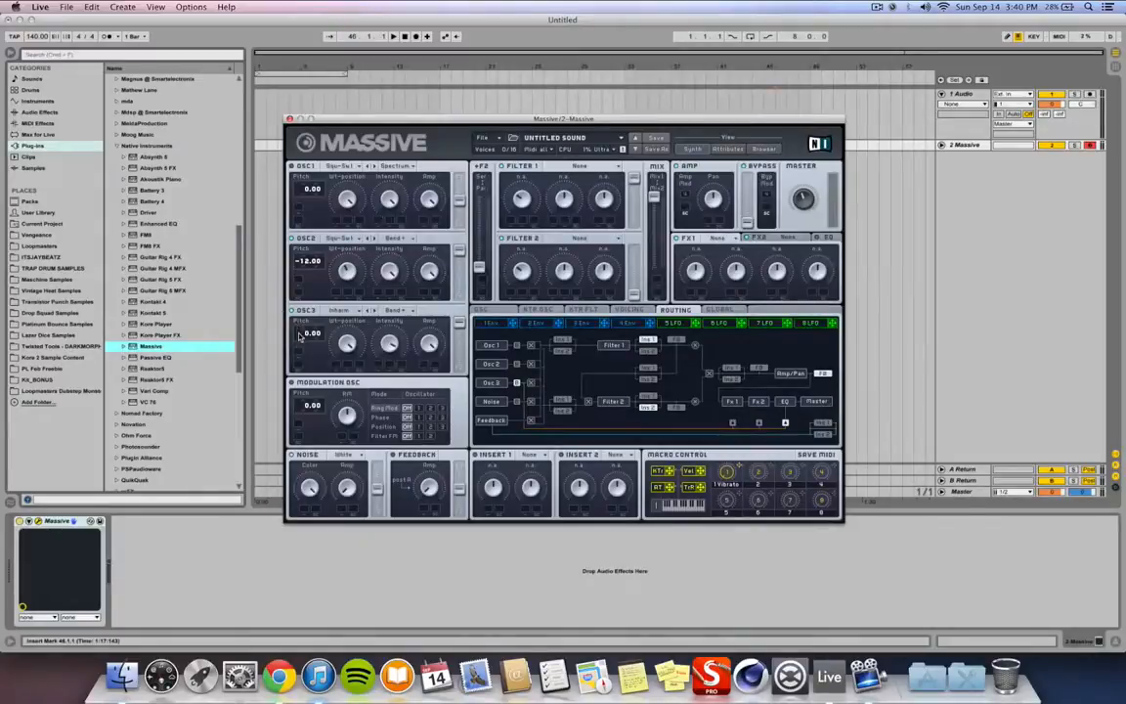
left_click_drag(301, 335, 302, 342)
left_click(429, 438)
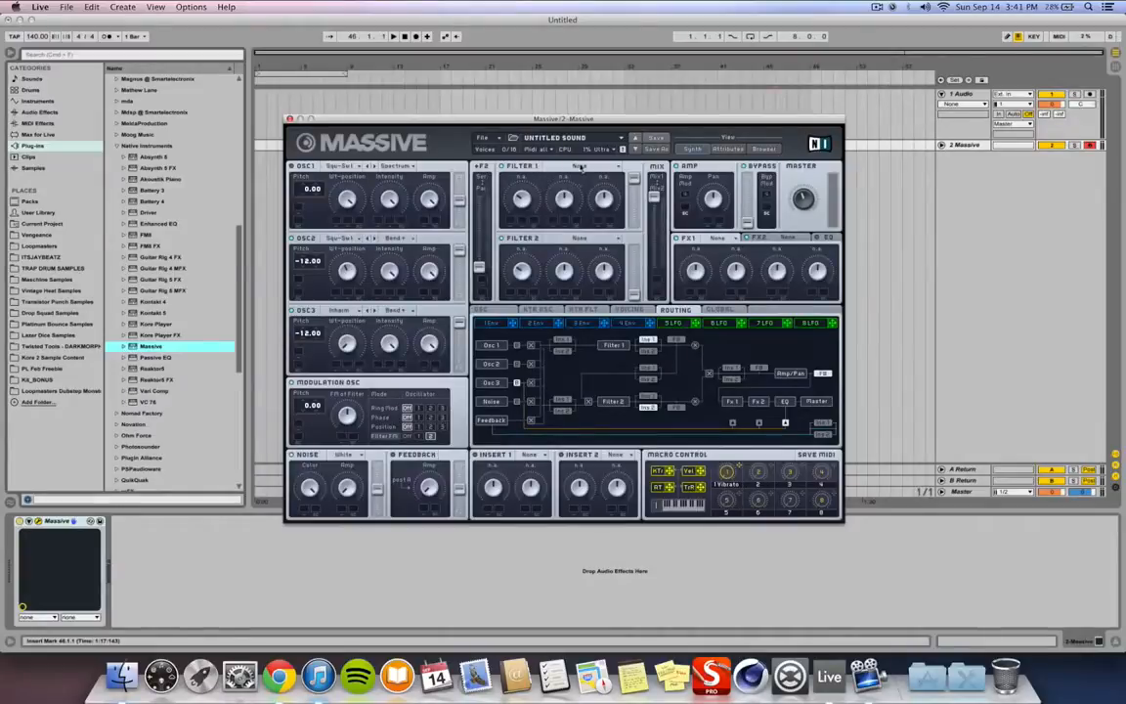
- Set Filter 1 to Bandreject and raise the serial/parallel filter fader to about the middle
left_click(581, 166)
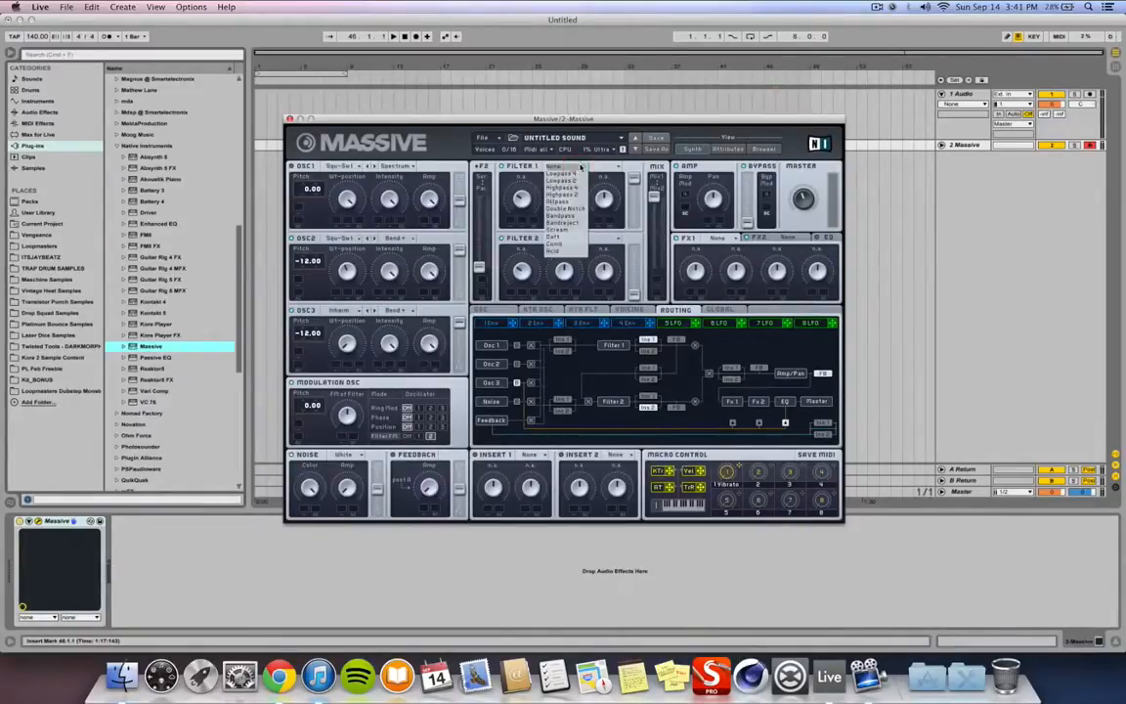
left_click(576, 223)
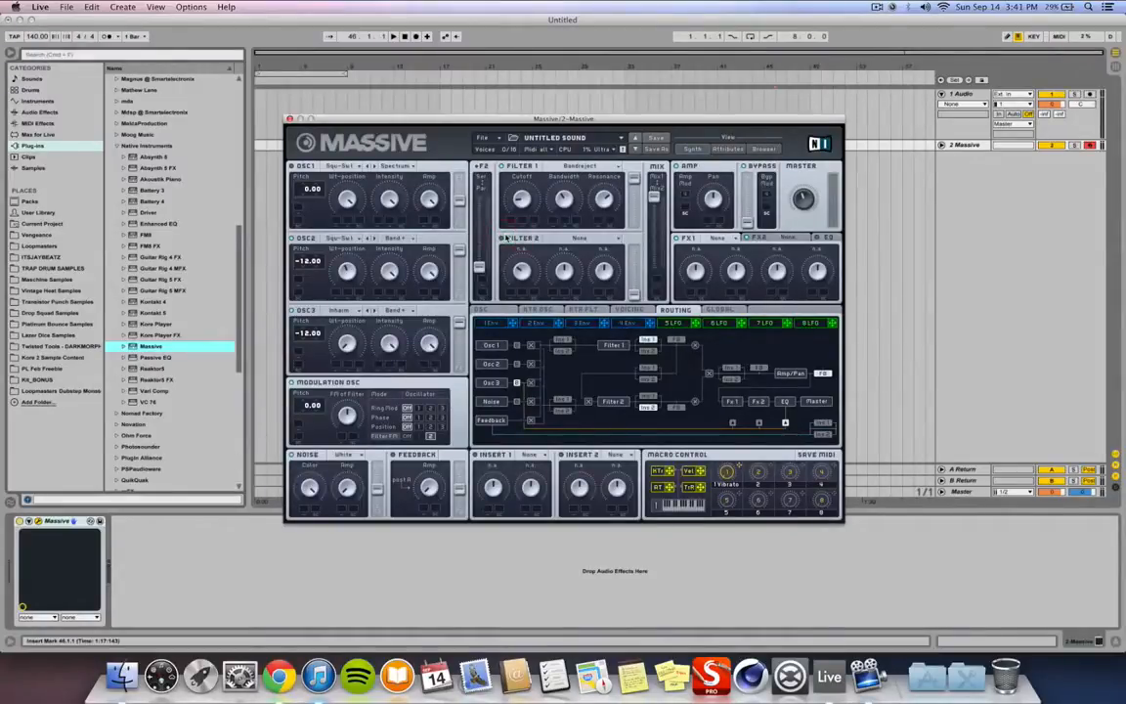
left_click_drag(483, 281, 479, 223)
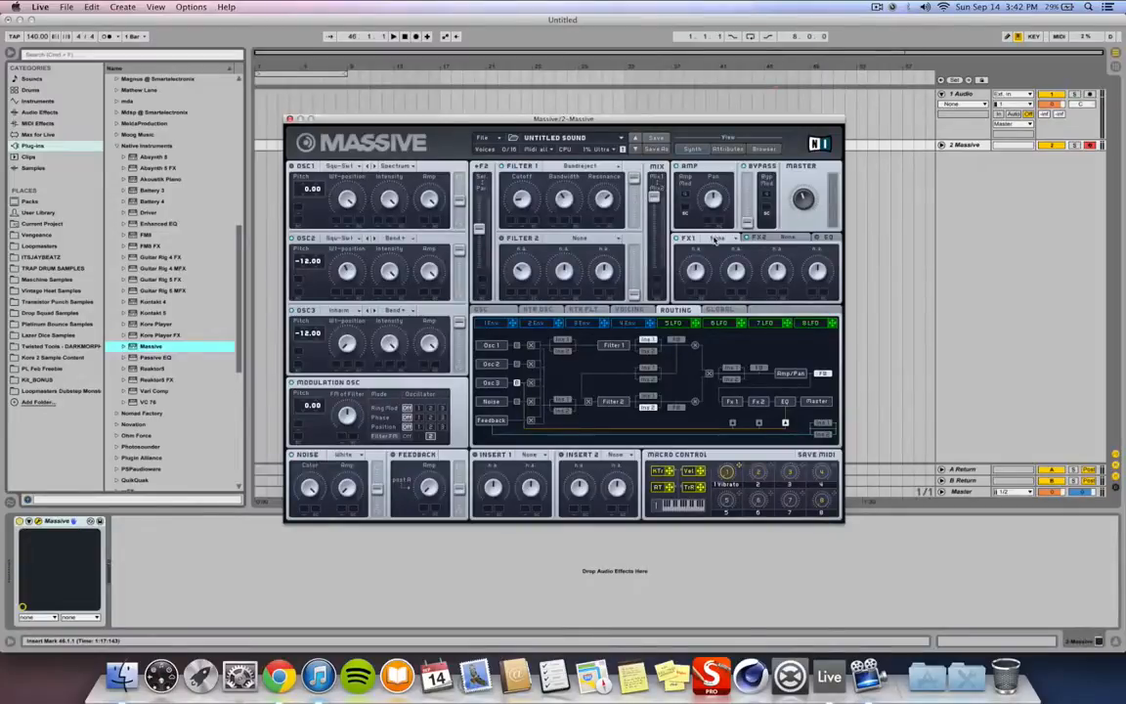
- Load the Brauner Tube effect into FX1
left_click(717, 239)
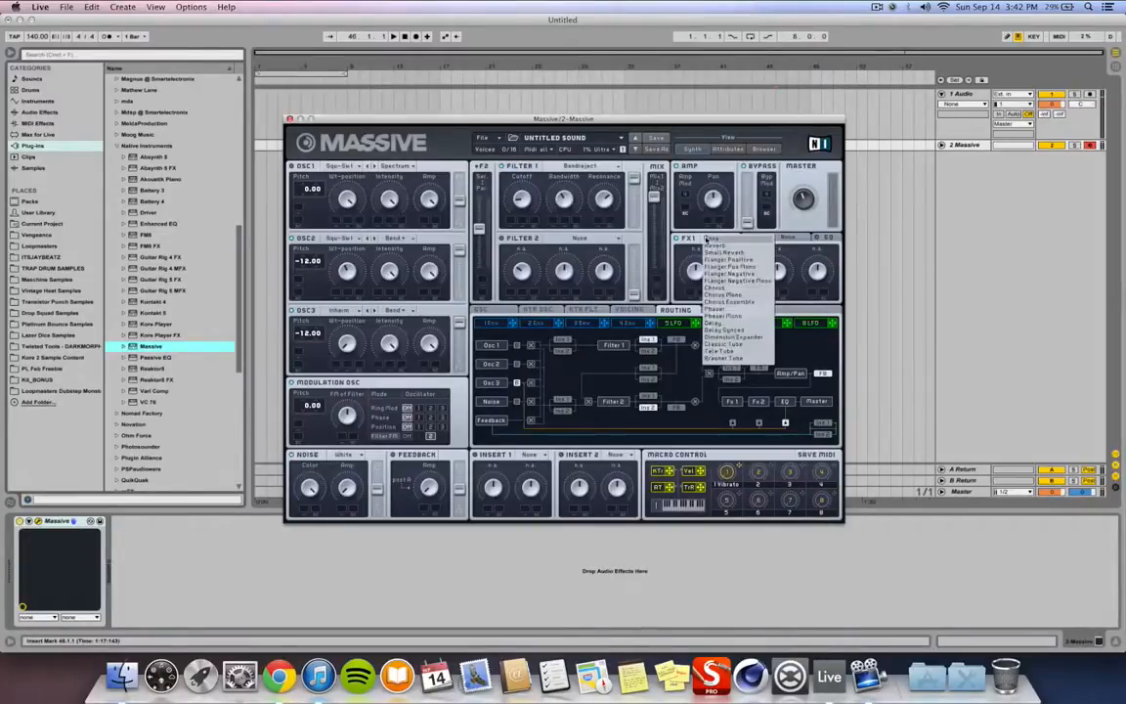
left_click(738, 360)
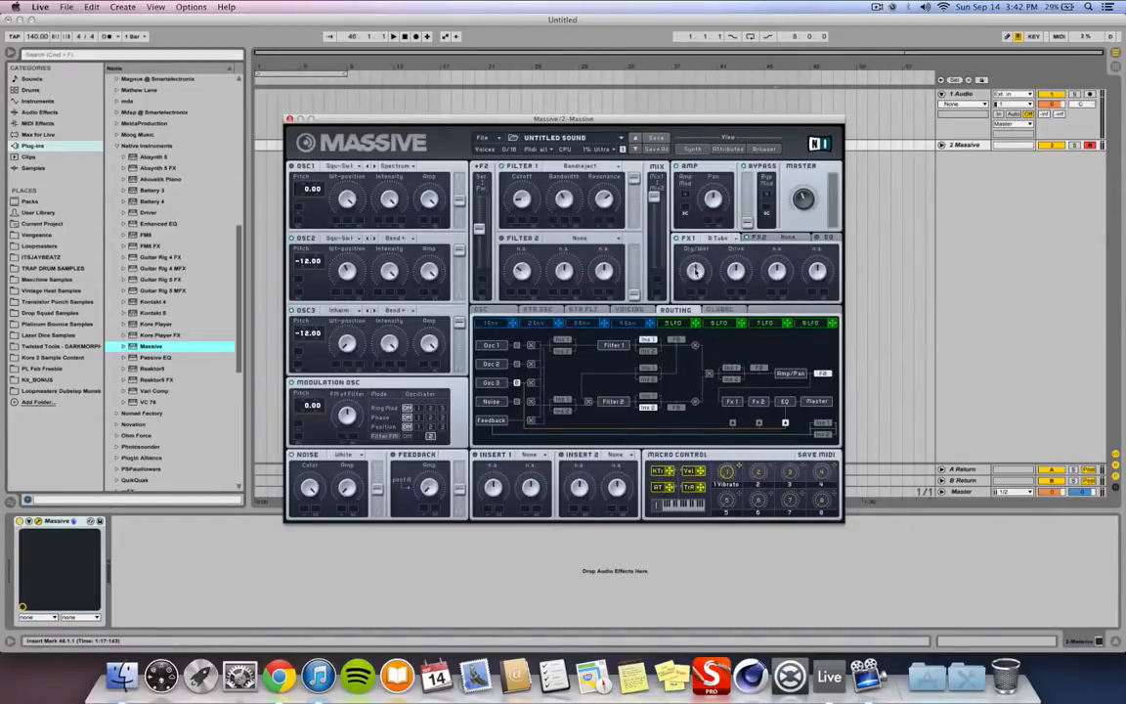
left_click(694, 239)
left_click(762, 151)
- Load the Dimension Expander into FX2 with a reduced Dry/Wet amount, and bring up the EQ section
left_click(775, 238)
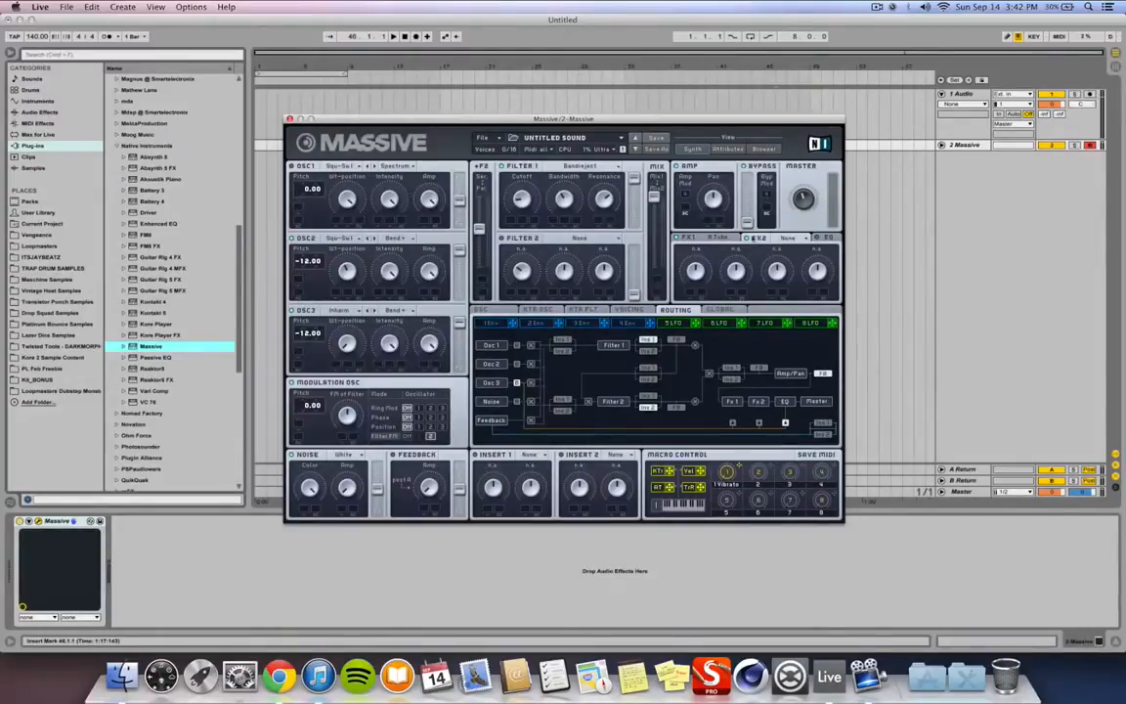
left_click(773, 238)
left_click(782, 337)
left_click_drag(695, 270, 693, 275)
left_click(829, 237)
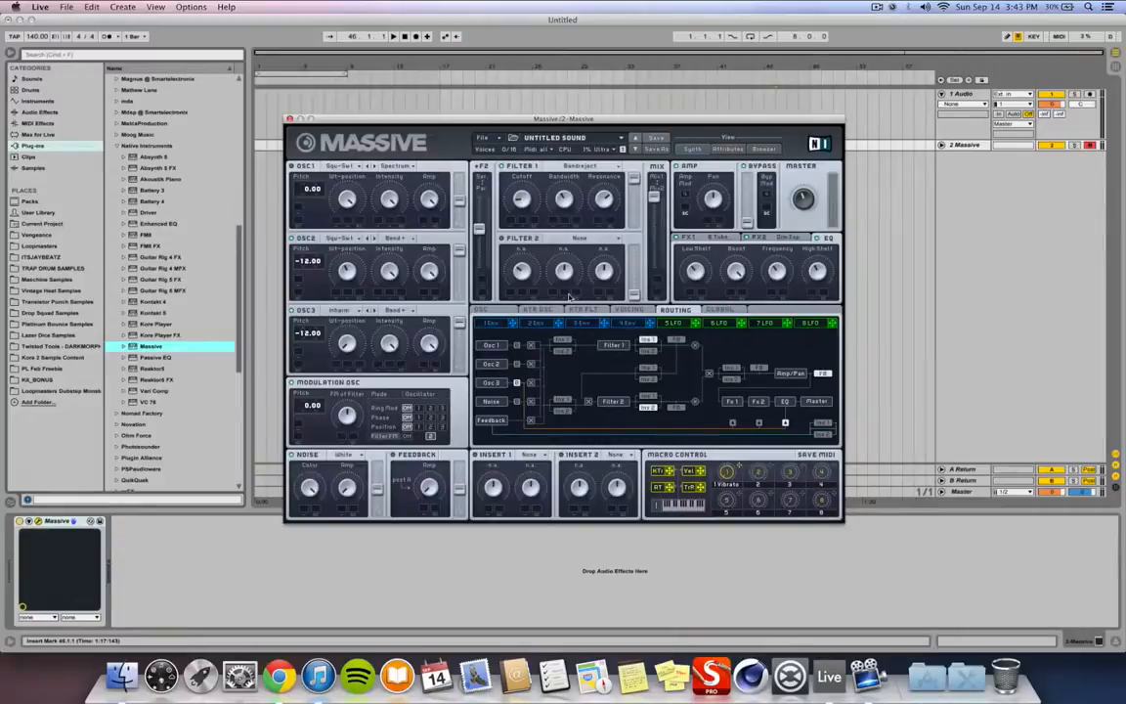
- Set the voicing to 5 unison voices in Monophon mode and switch on the Pan Position unison spread
left_click(623, 309)
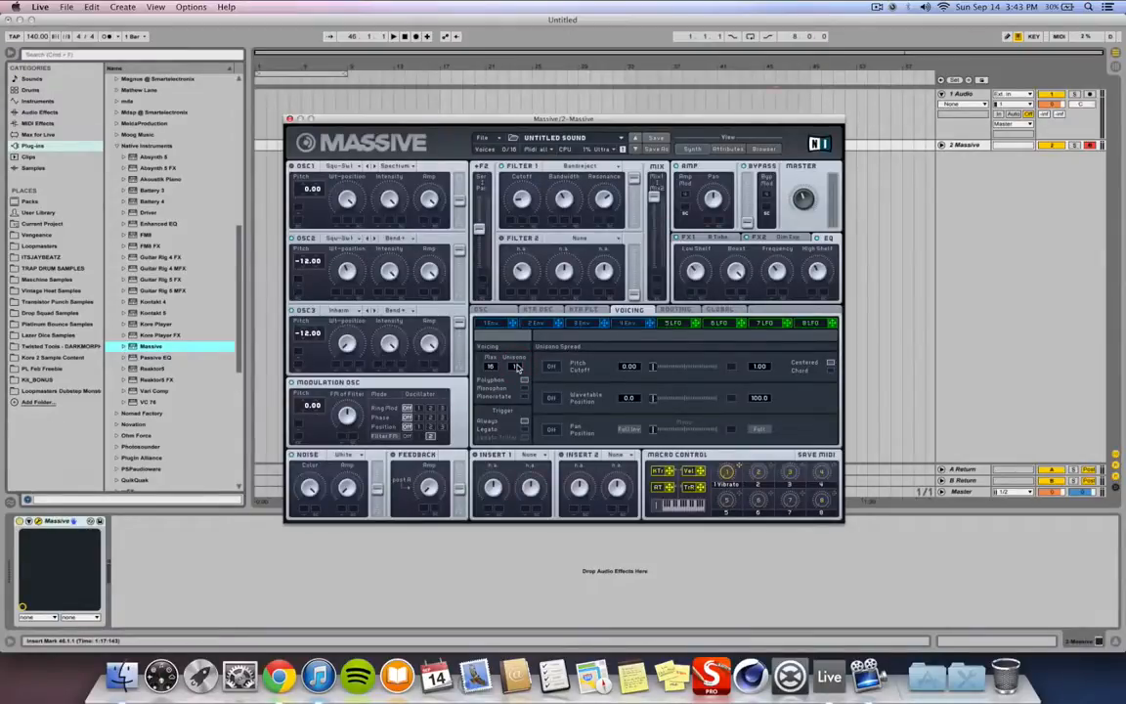
left_click_drag(518, 368, 518, 354)
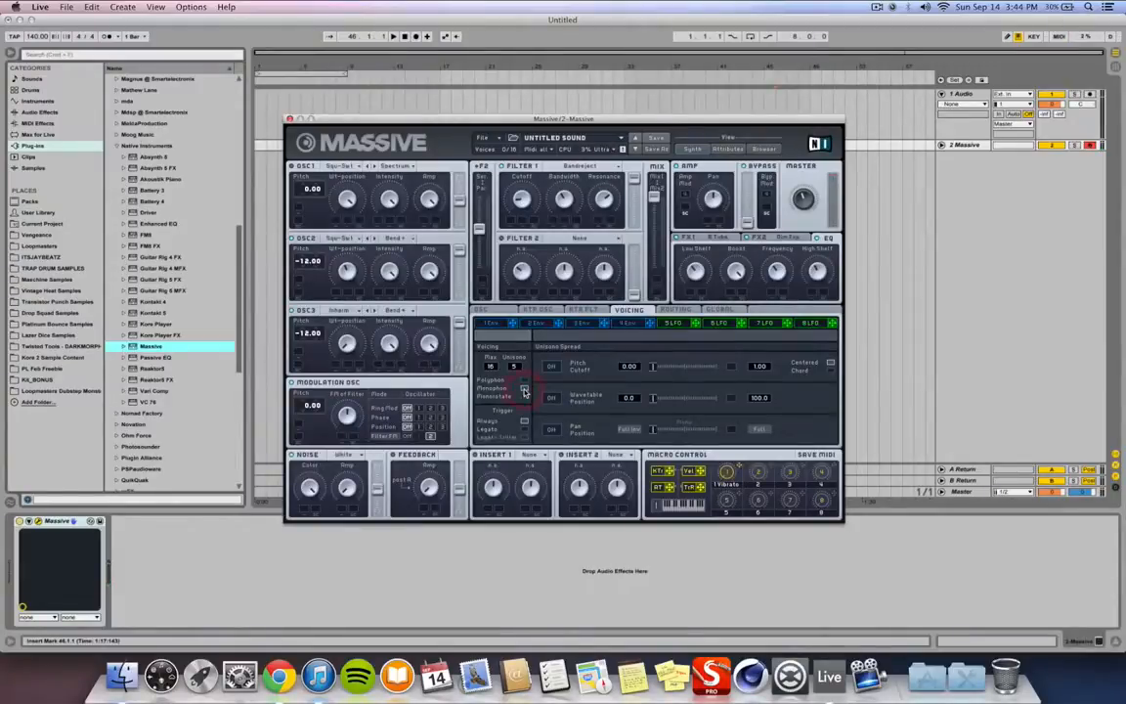
left_click(552, 430)
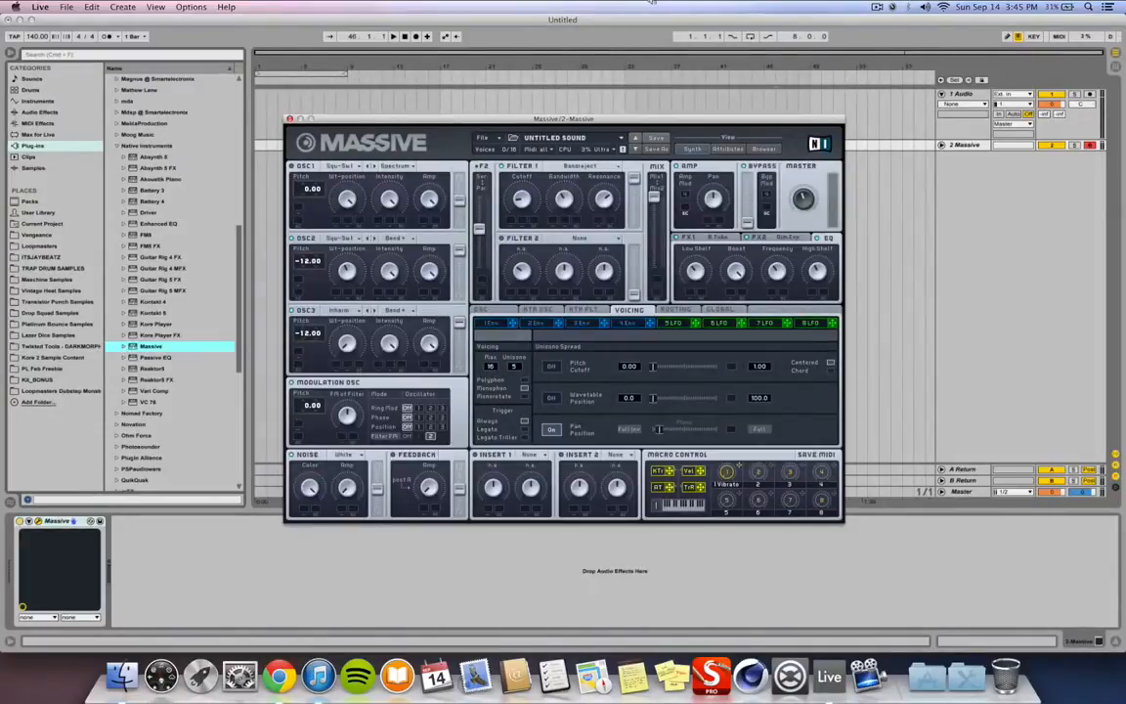
- Shape envelope 4 with a short attack, a shorter decay, the decay level at zero and a slightly longer release
left_click(630, 322)
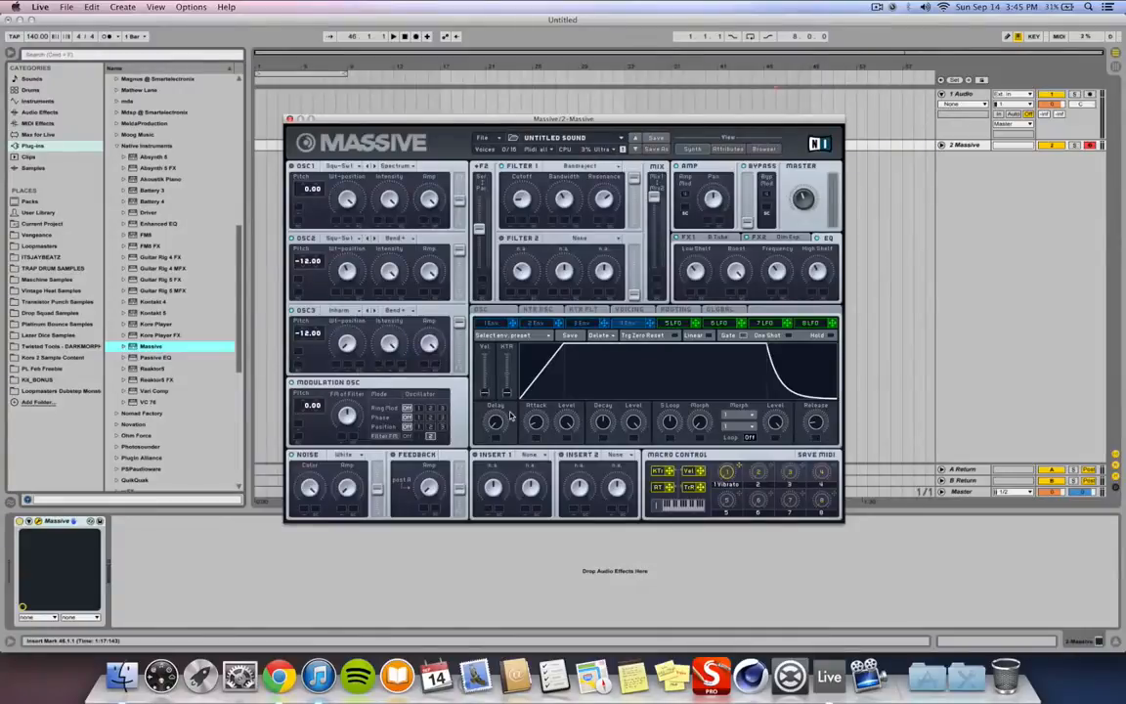
left_click(507, 524)
left_click_drag(536, 422, 536, 488)
left_click(536, 488)
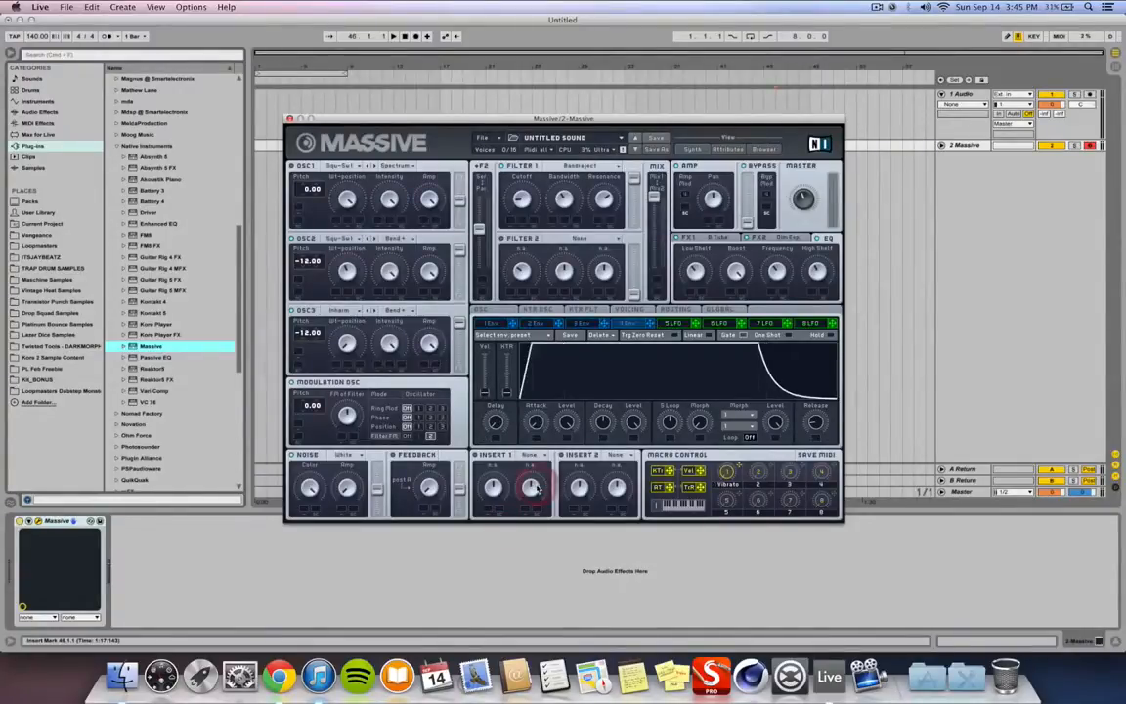
left_click(573, 381)
left_click_drag(603, 424, 600, 442)
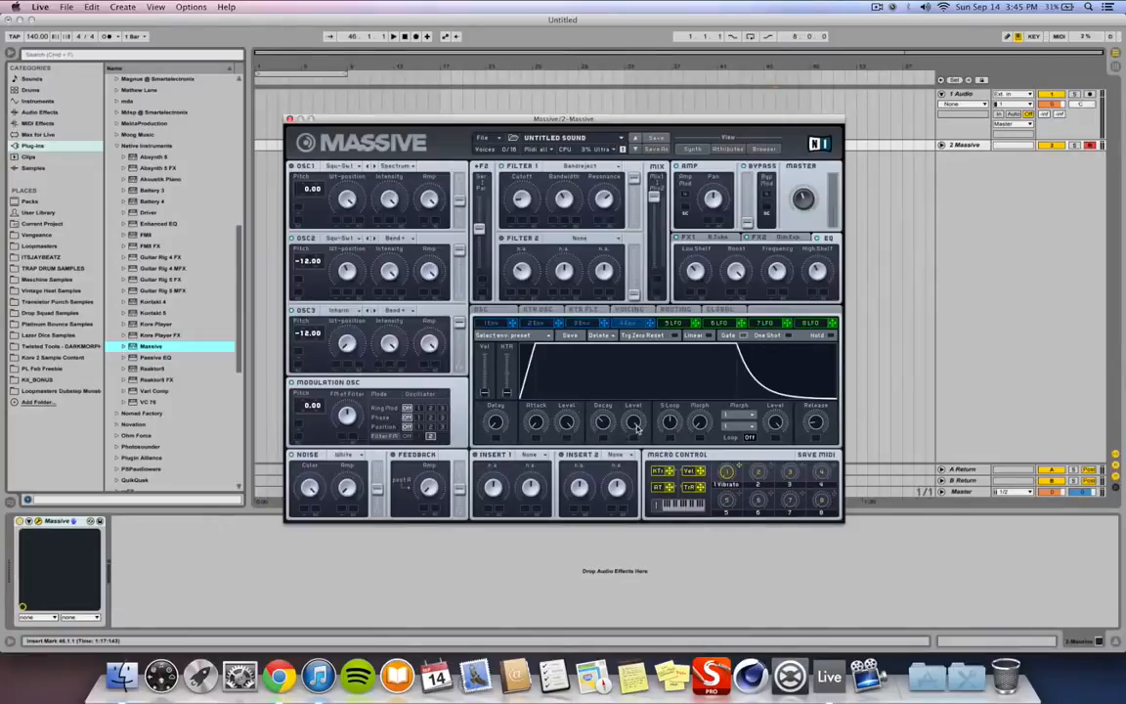
left_click_drag(632, 424, 629, 606)
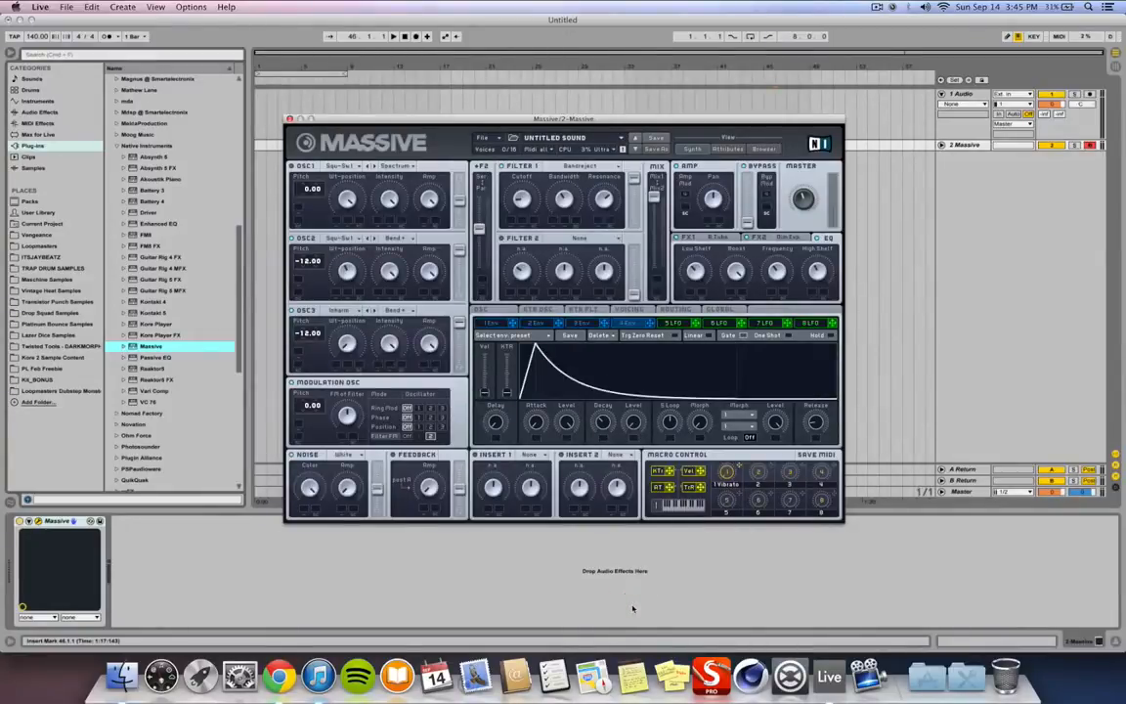
left_click_drag(819, 423, 818, 411)
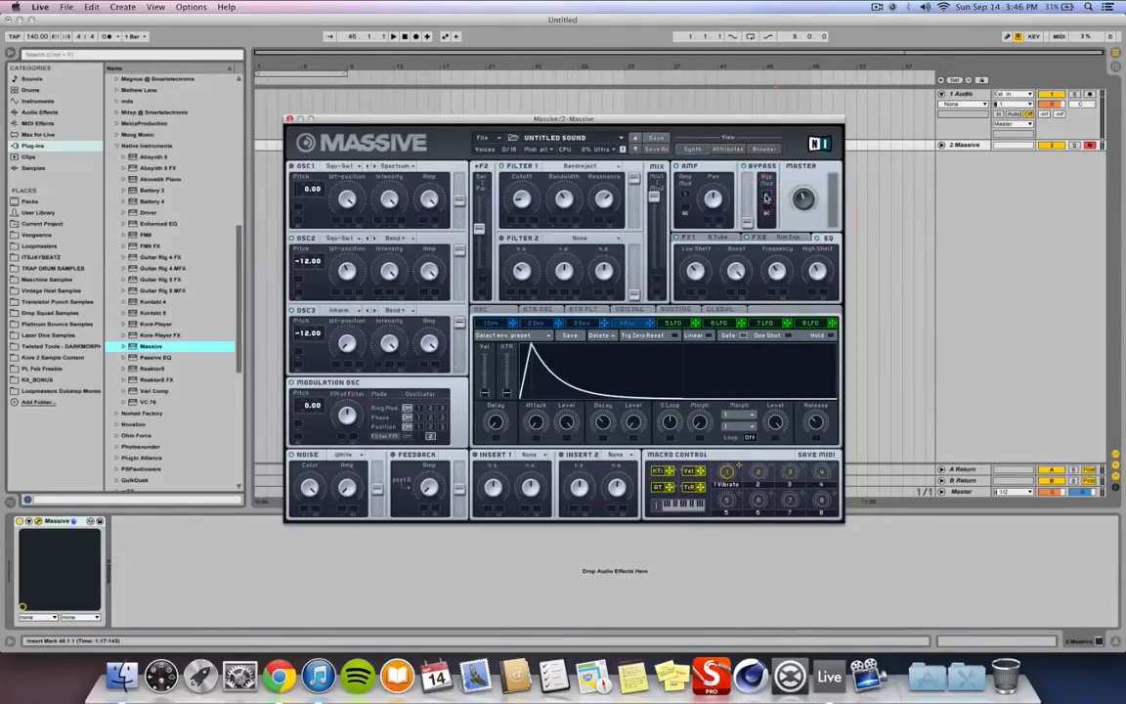
- Lengthen envelope 1's attack and use the envelope to modulate Filter 1's Cutoff and Bandwidth
left_click(492, 323)
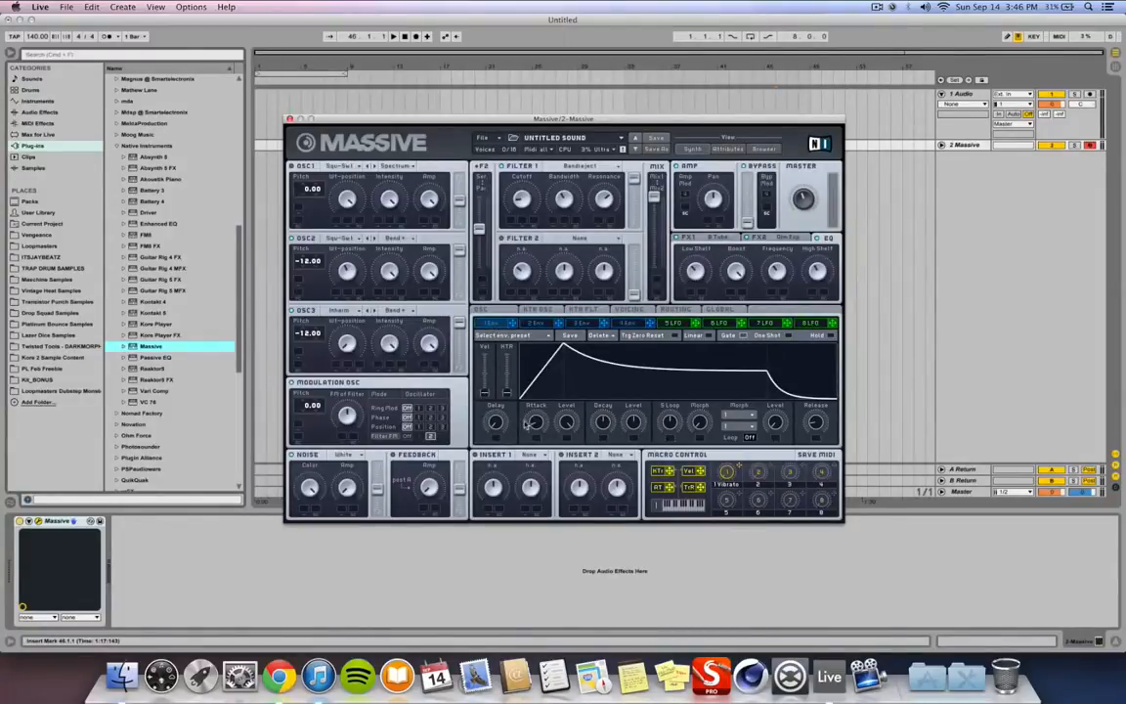
left_click_drag(536, 421, 540, 394)
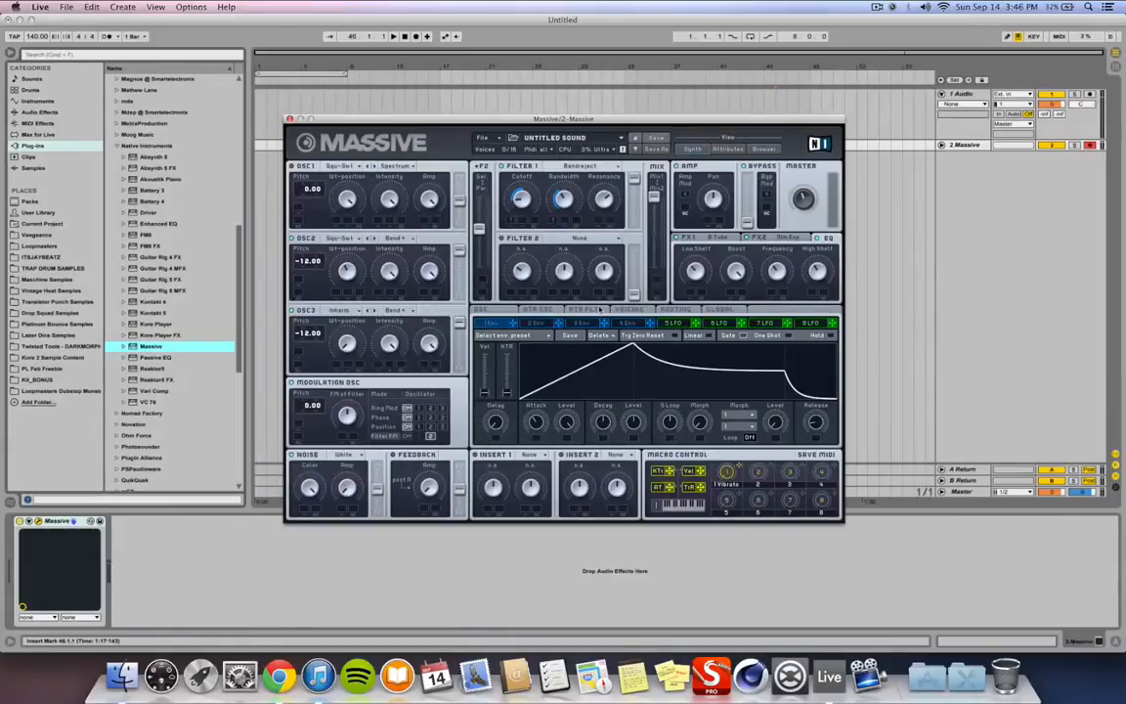
left_click(538, 310)
left_click(628, 310)
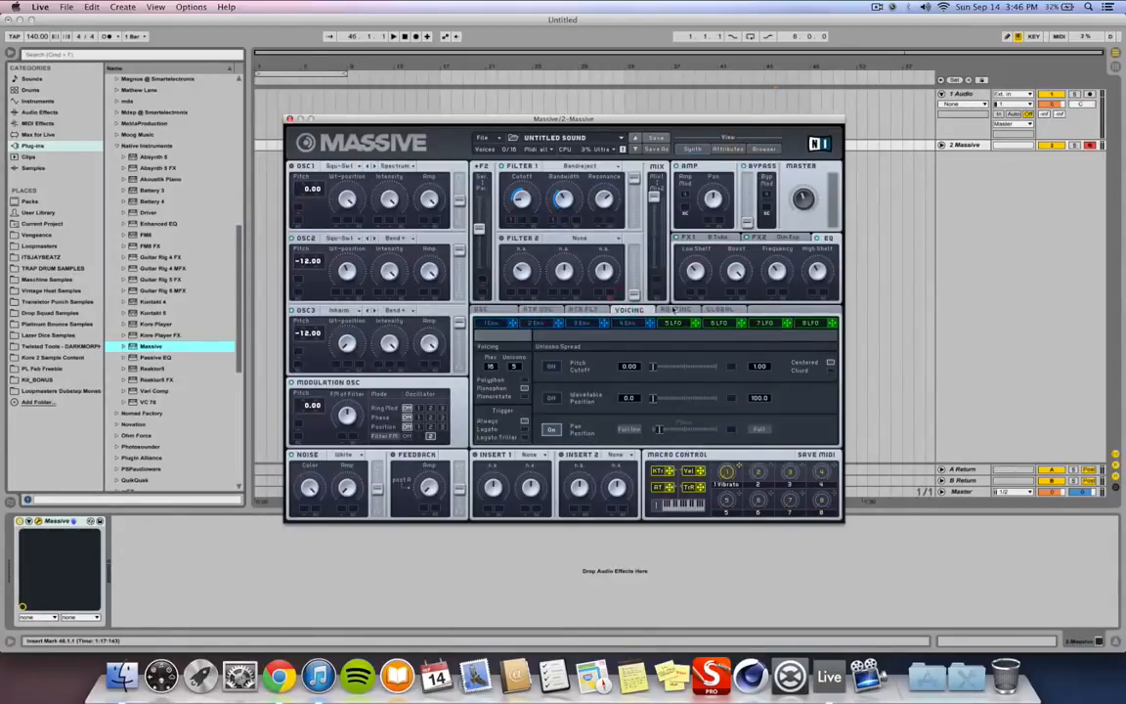
left_click(675, 310)
left_click(714, 309)
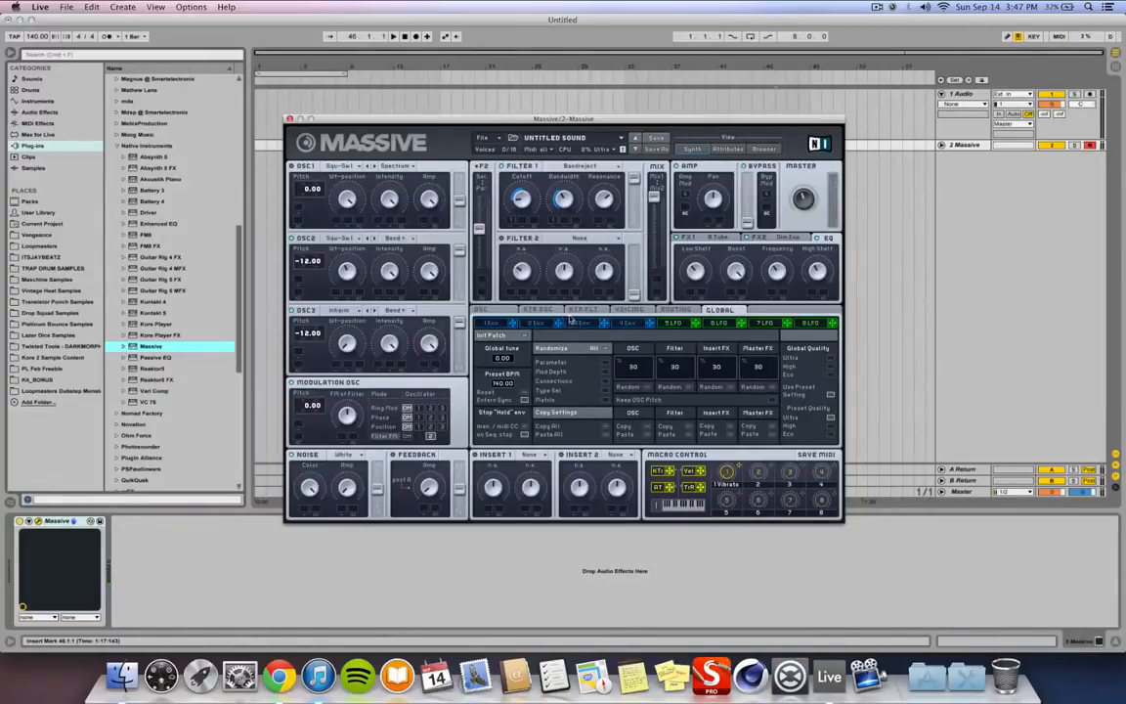
left_click(508, 323)
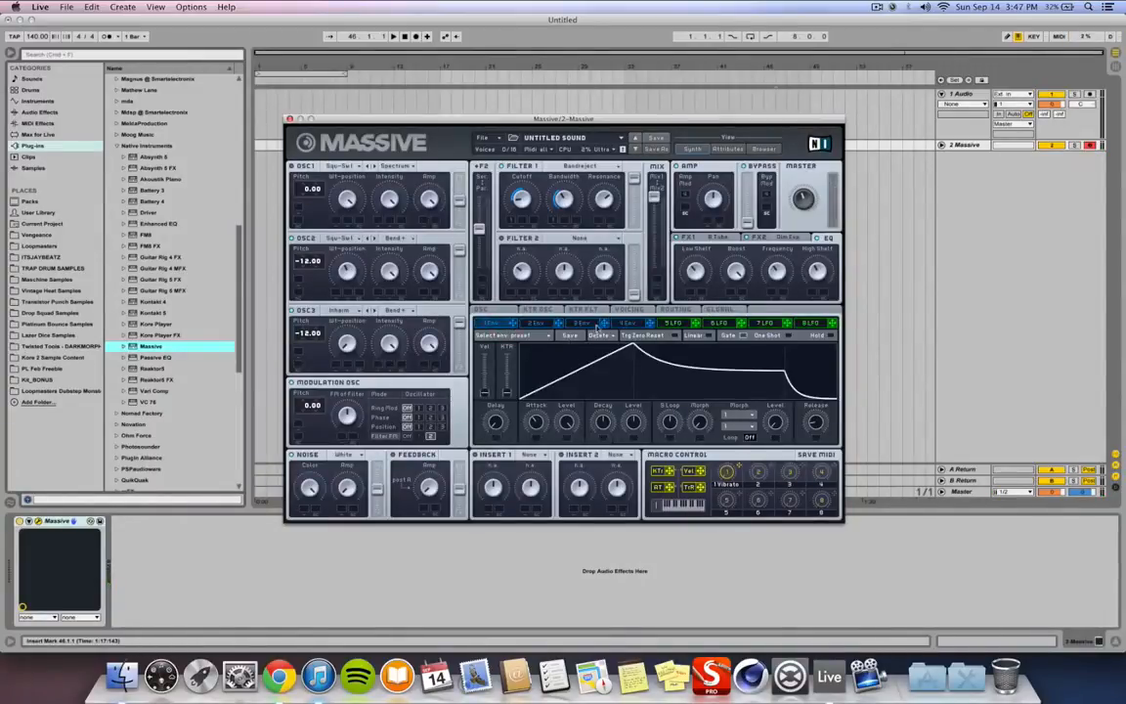
- Lengthen envelope 4's attack and load the Hardclipper into Insert 1
left_click(622, 324)
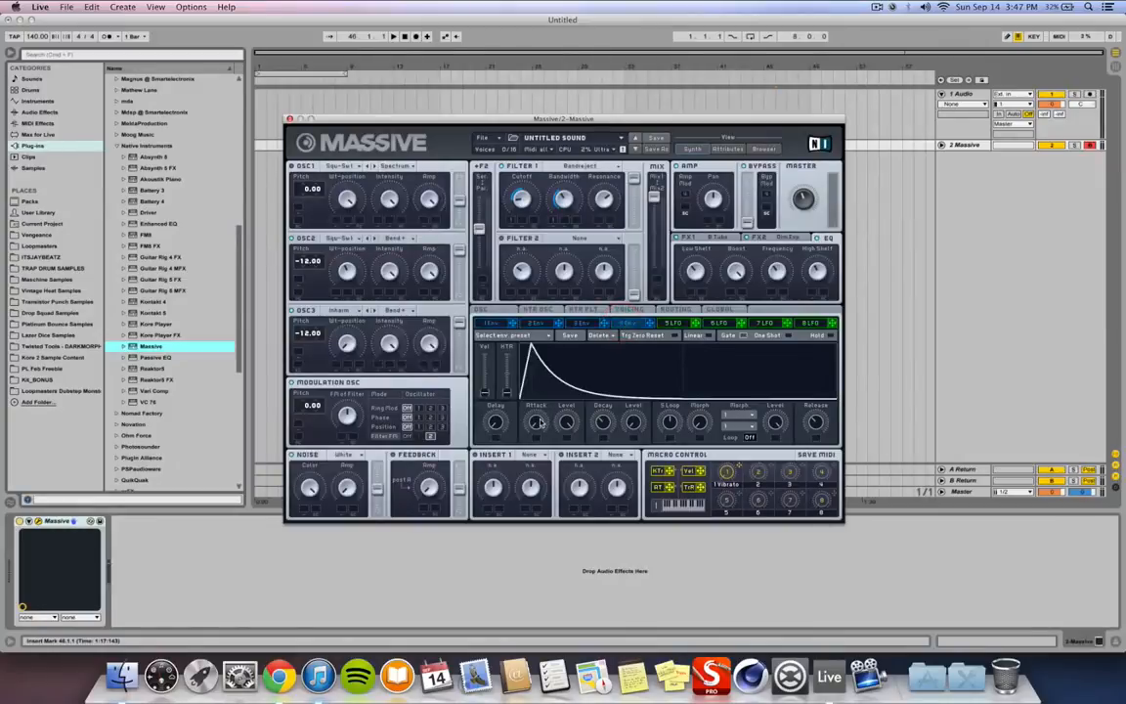
mouse_move(536, 422)
left_mouse_down()
mouse_move(540, 389)
mouse_move(540, 409)
left_mouse_up()
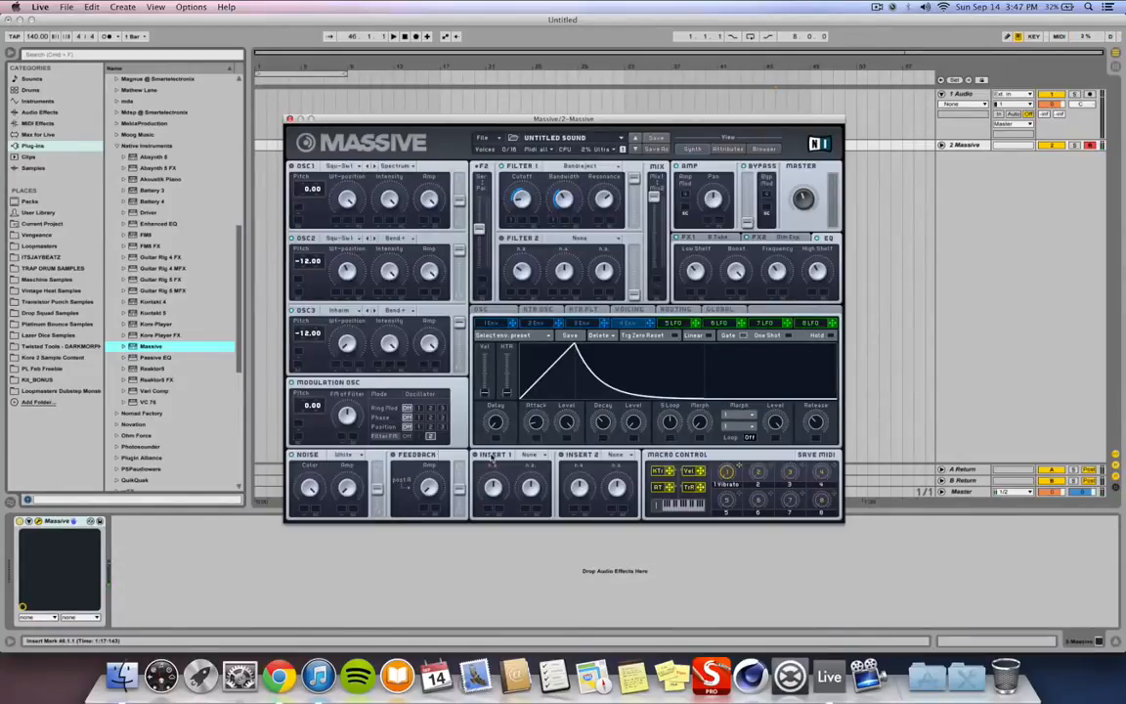
left_click(528, 455)
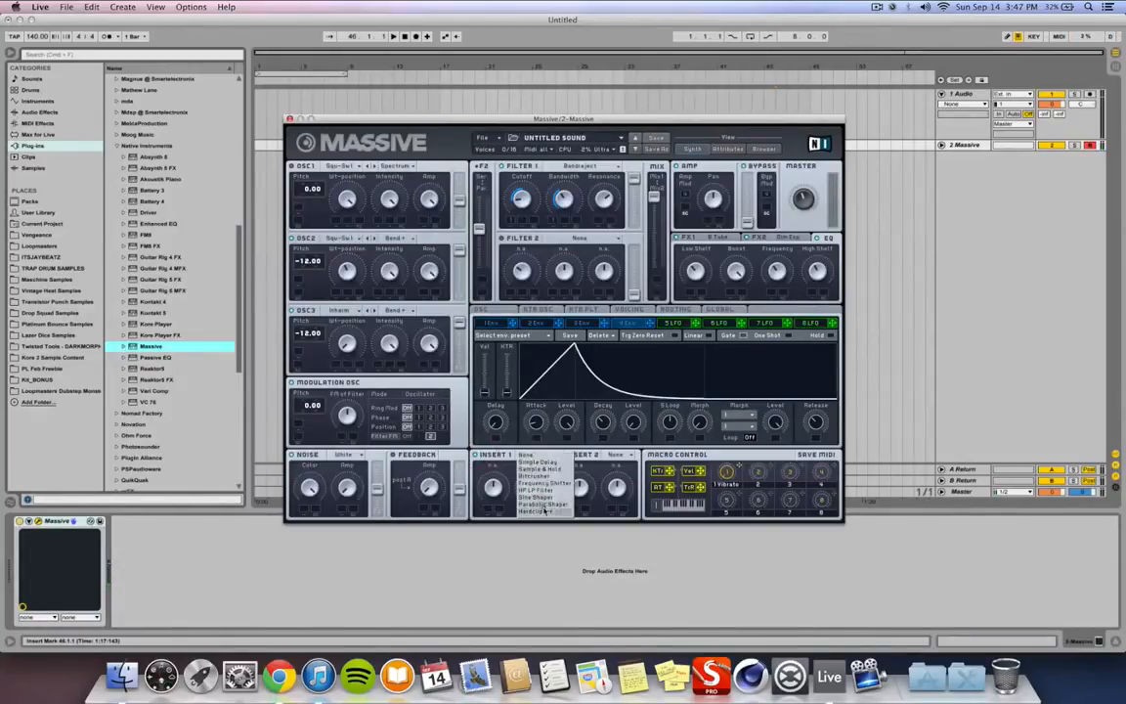
left_click(543, 511)
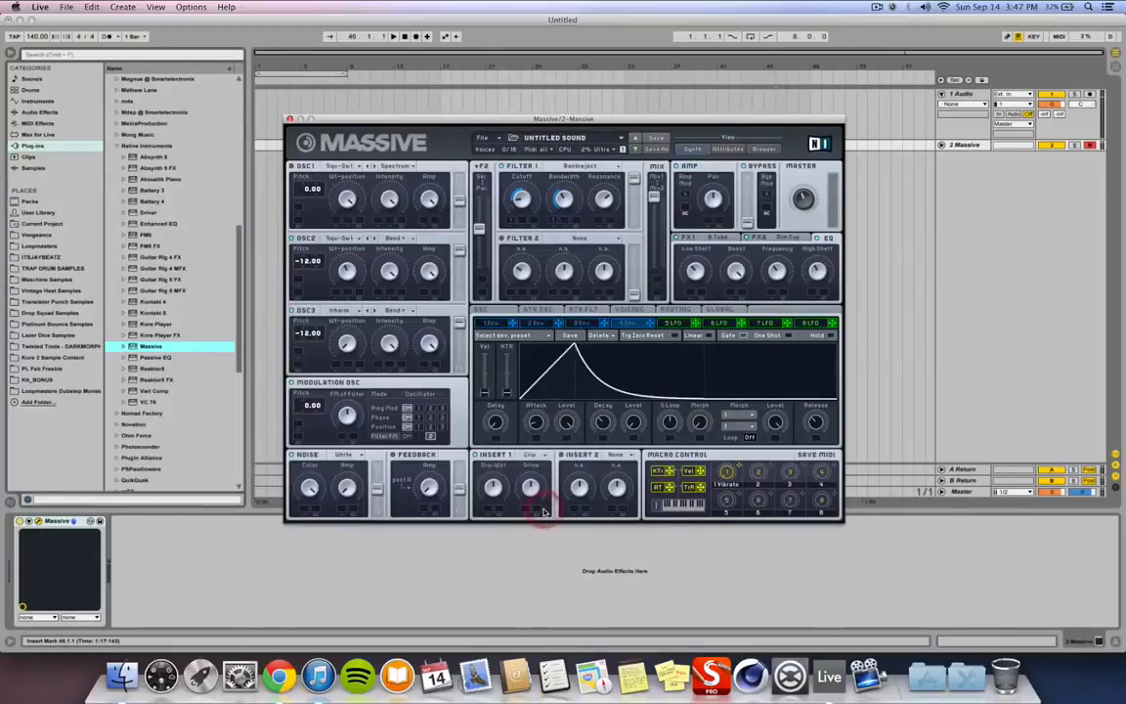